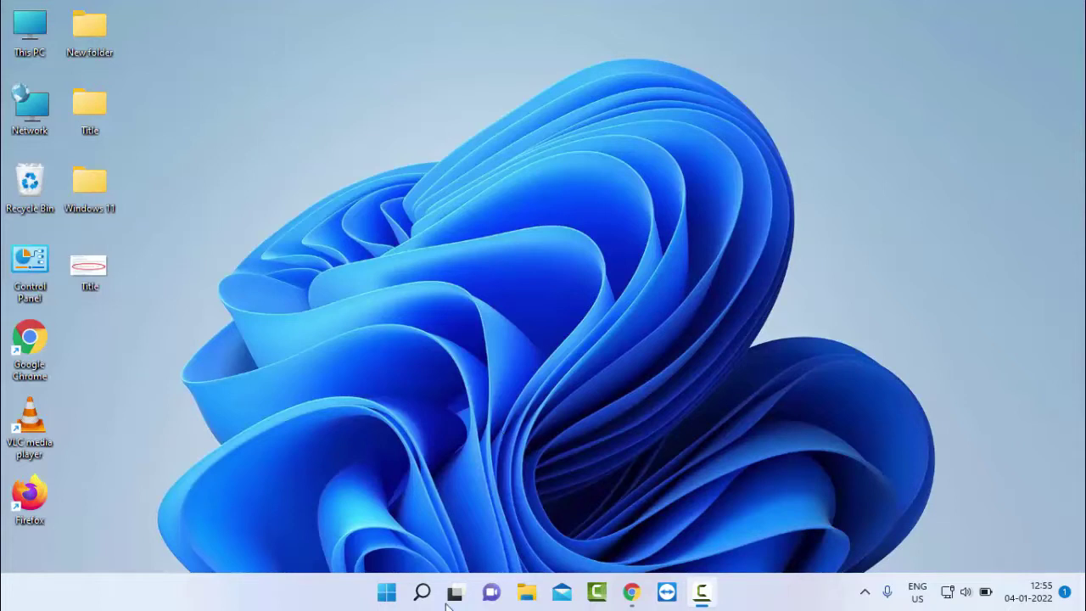
Search Start for 'system con' and launch System Configuration from the results.
click(384, 599)
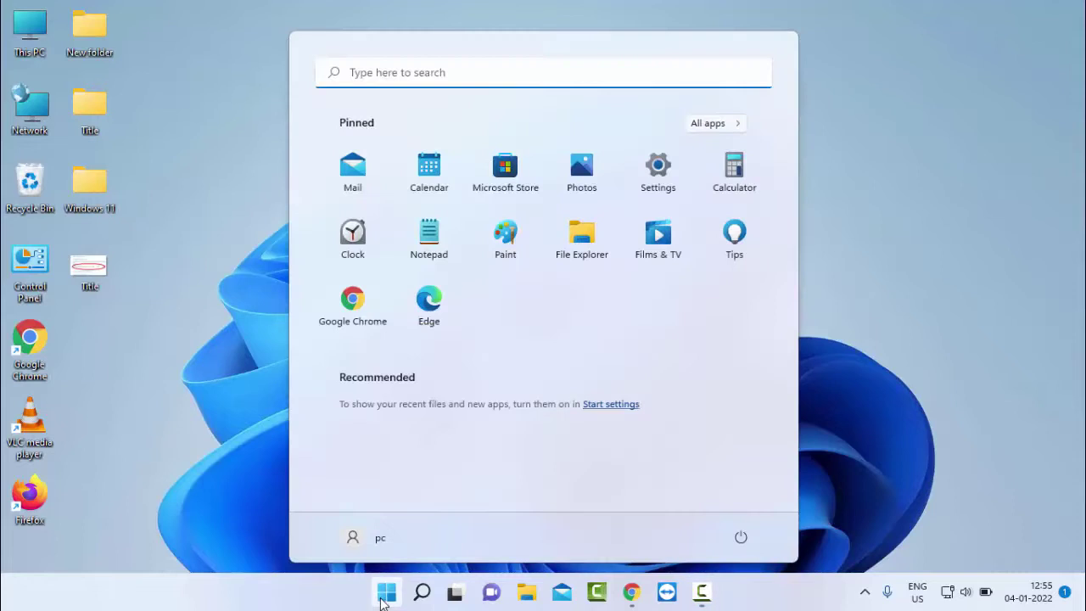
text(tem)
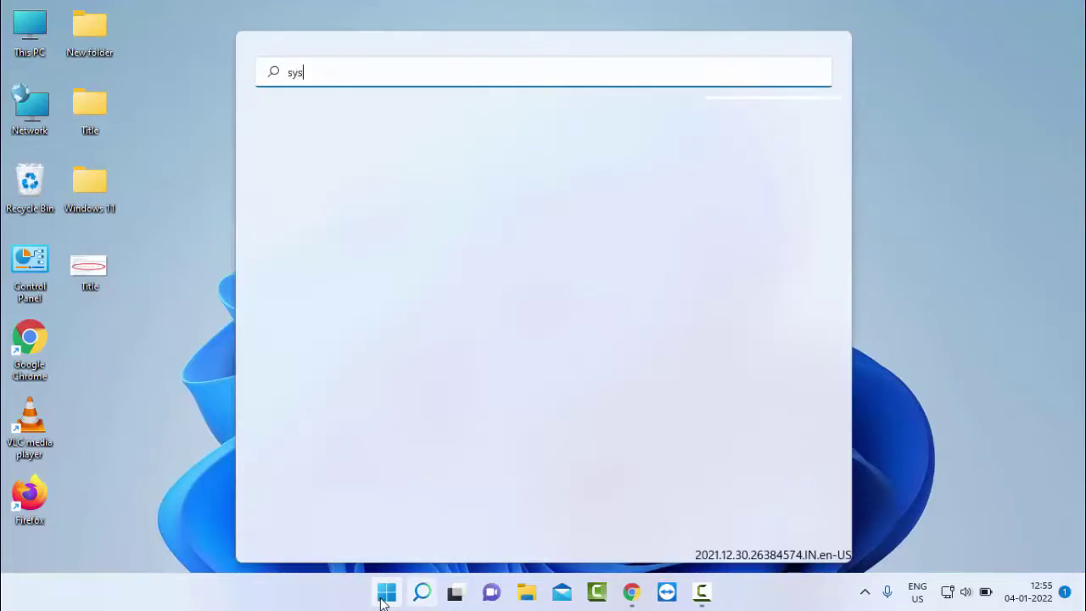
key(BackSpace)
key(BackSpace)
key(BackSpace)
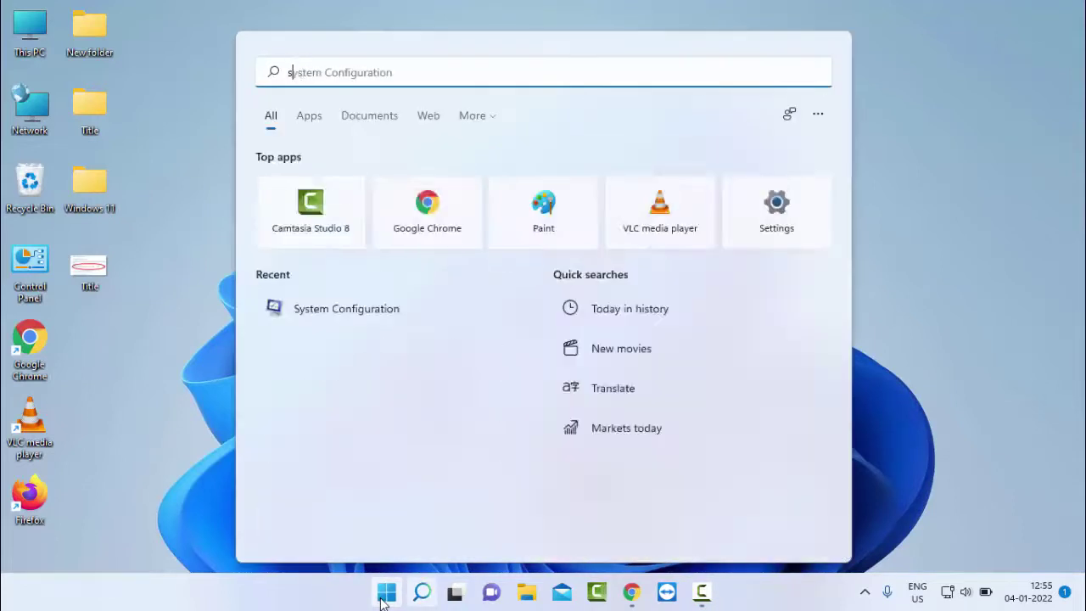
text(system con)
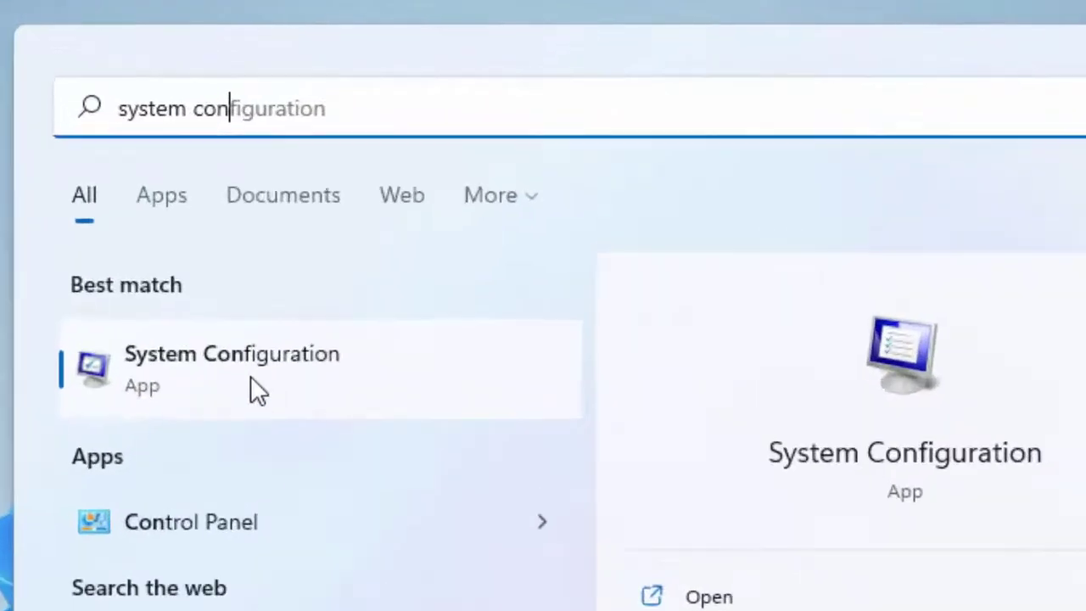
click(220, 376)
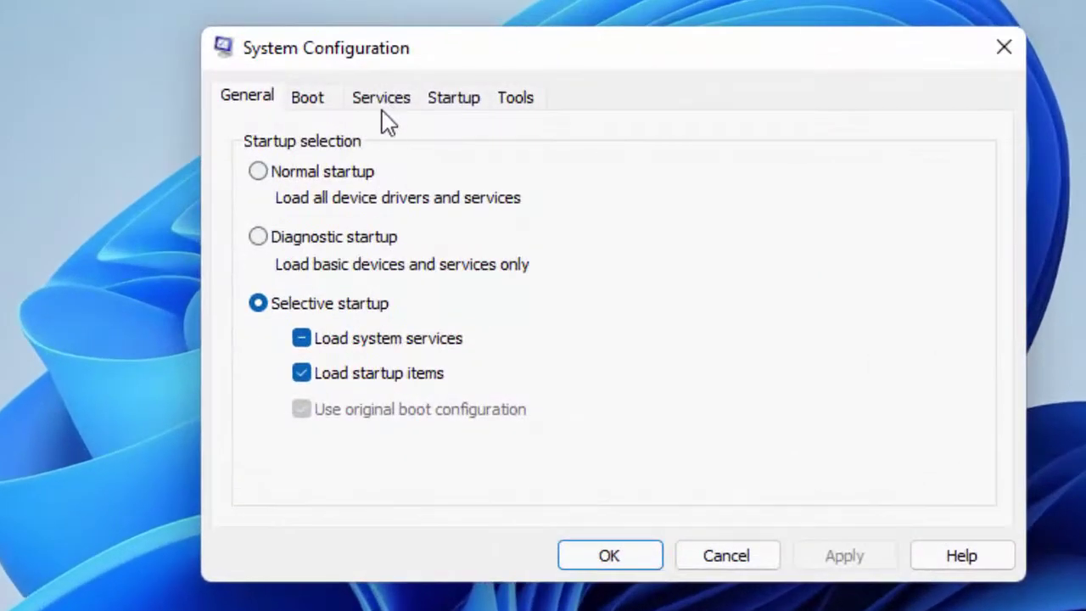
Disable all services with Microsoft services hidden, apply, and exit without restarting.
click(383, 107)
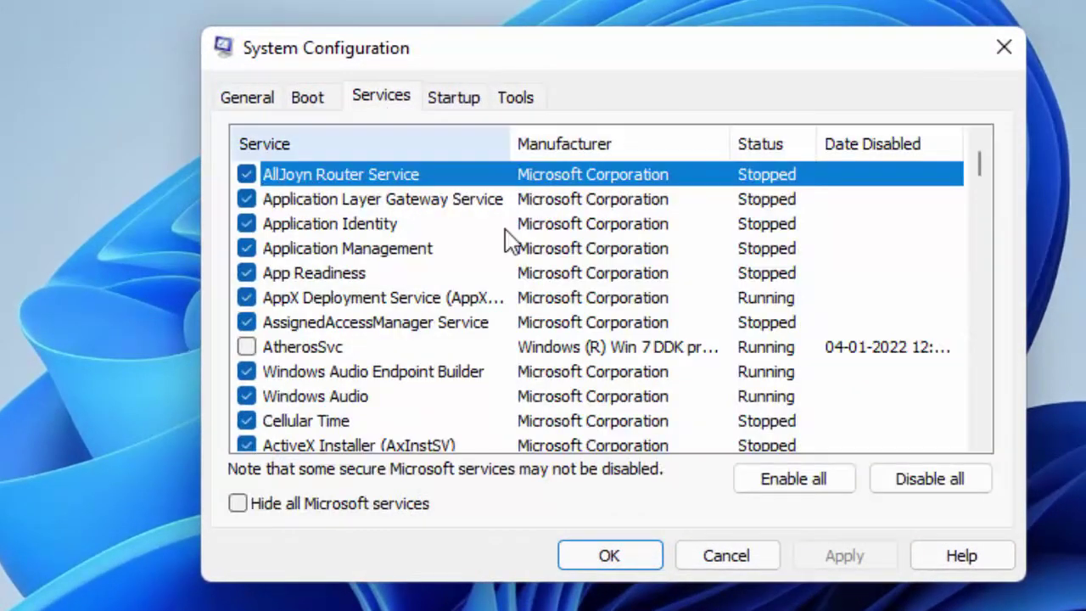
click(927, 481)
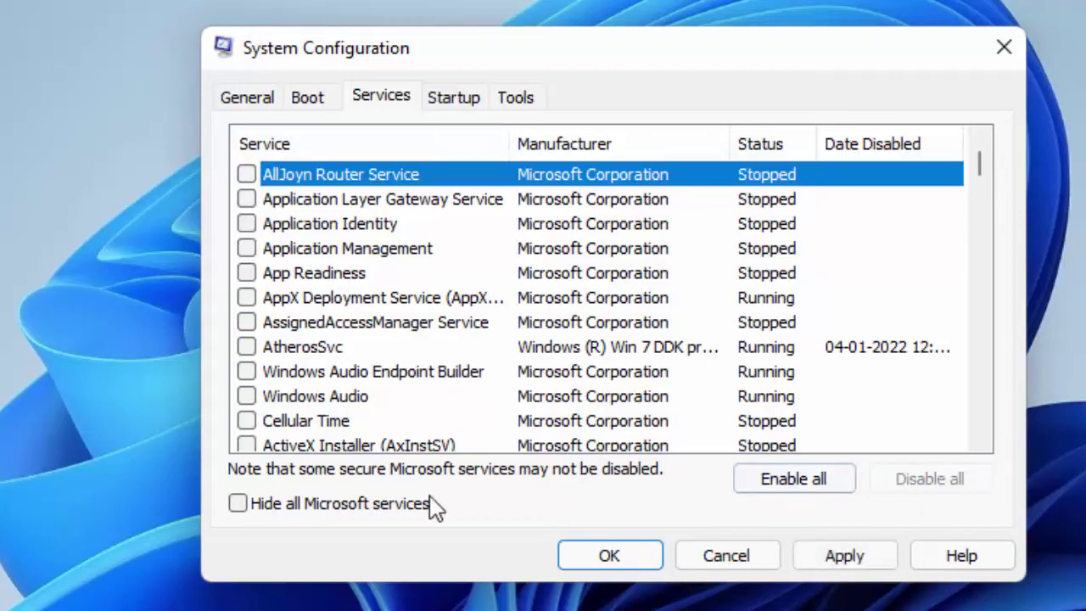
click(261, 514)
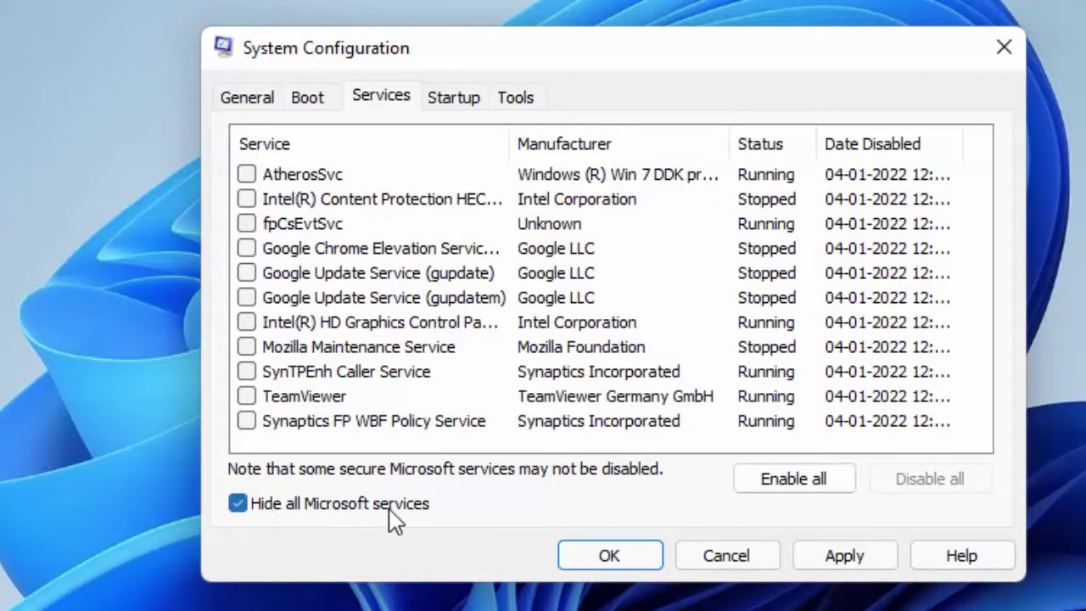
click(837, 560)
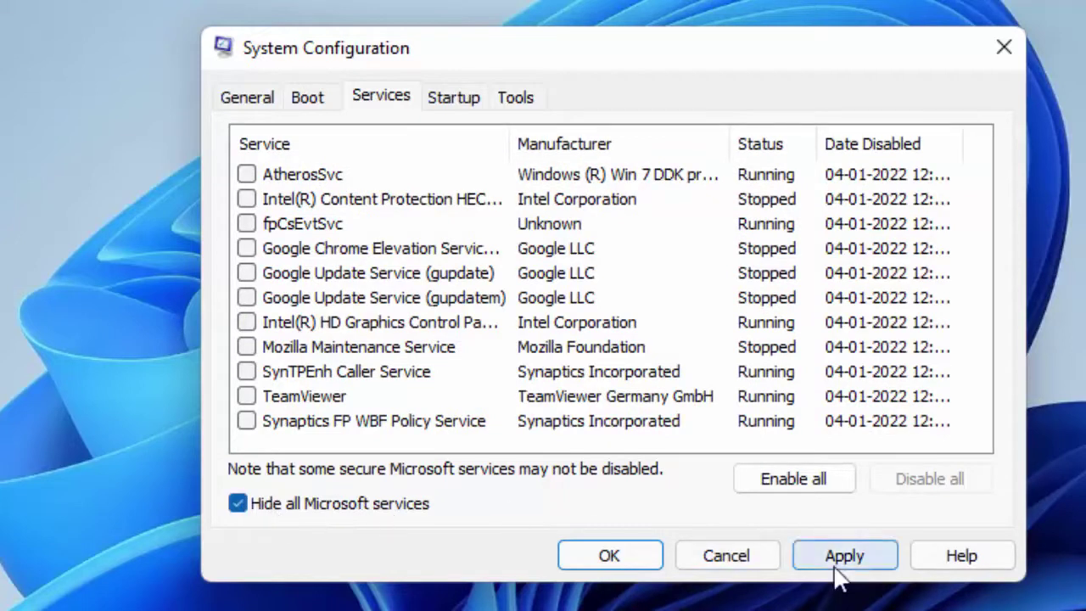
click(607, 557)
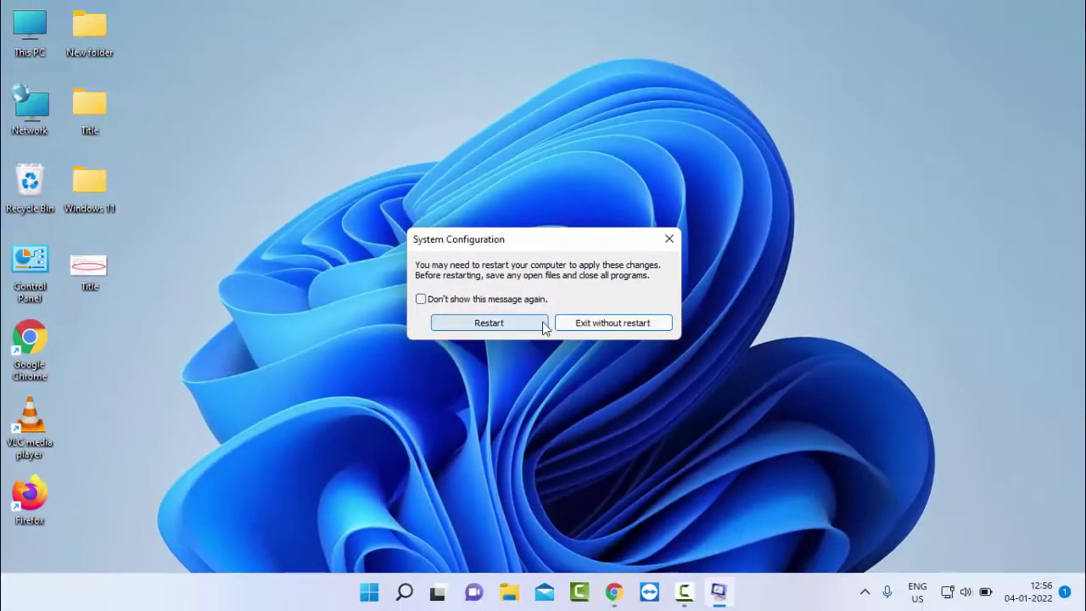
click(582, 323)
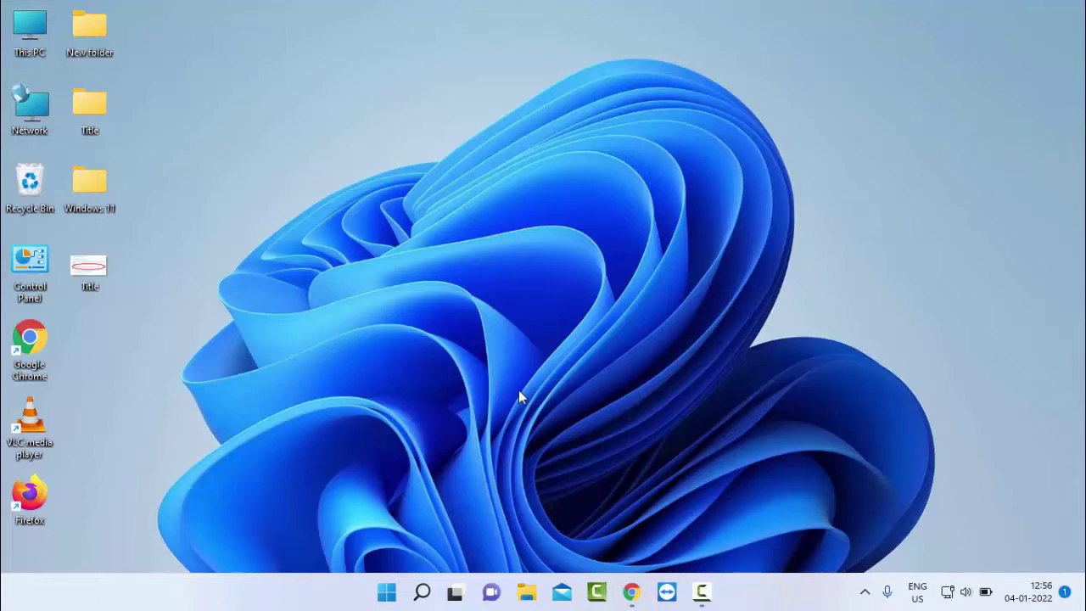
Open the Properties of Local Disk (C:) from This PC in File Explorer.
key(super+e)
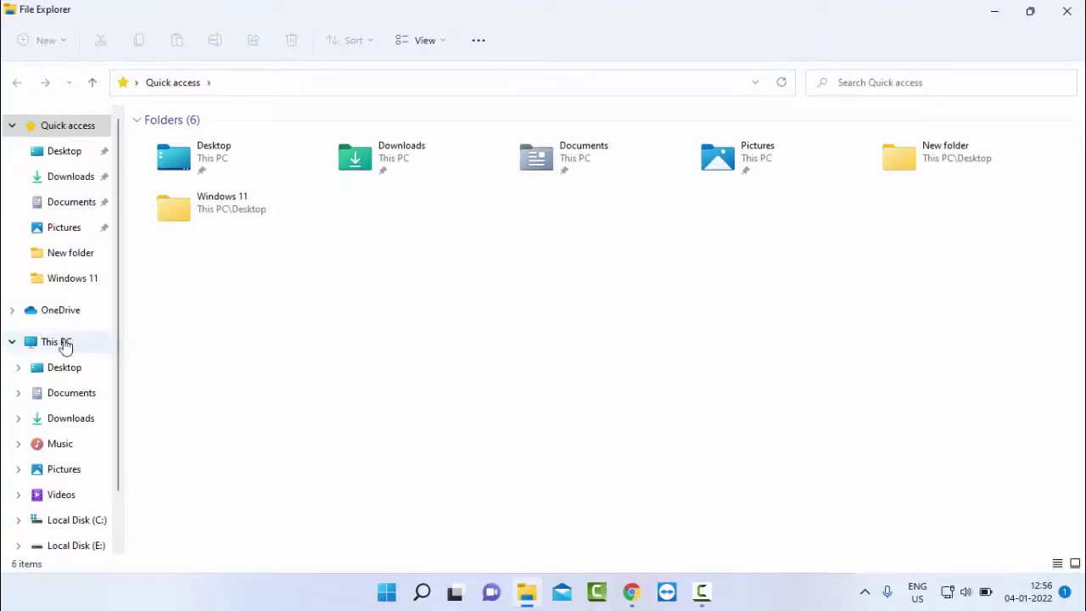
click(66, 346)
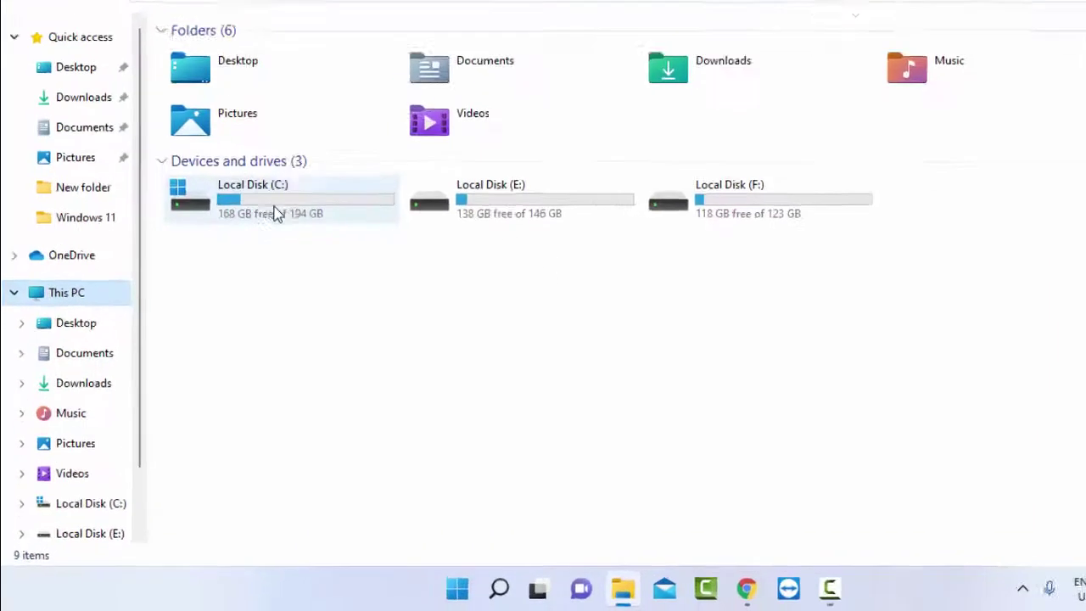
click(304, 134)
right_click(305, 132)
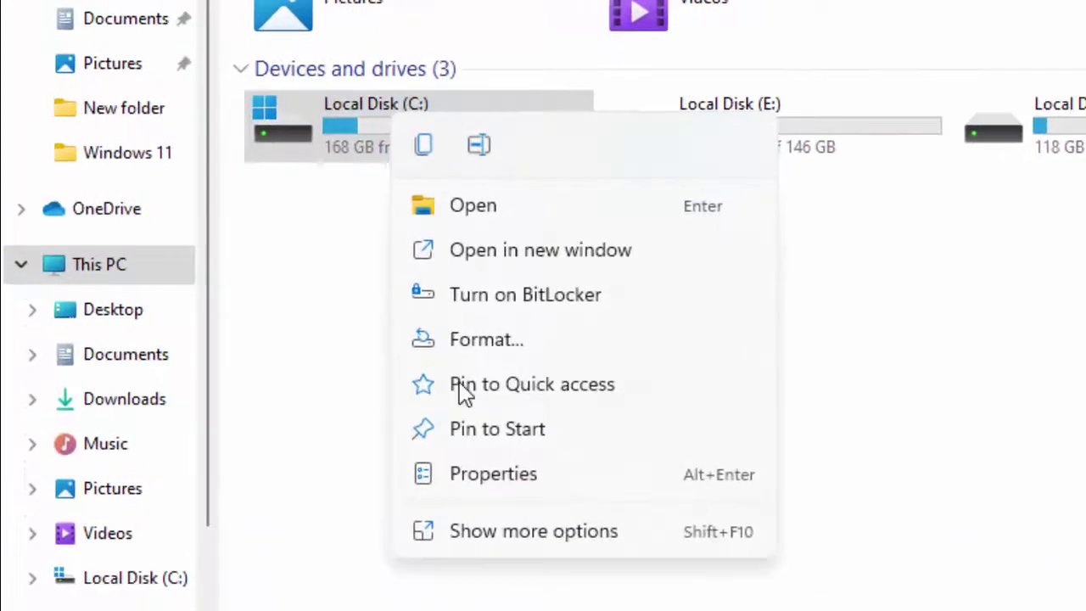
click(511, 478)
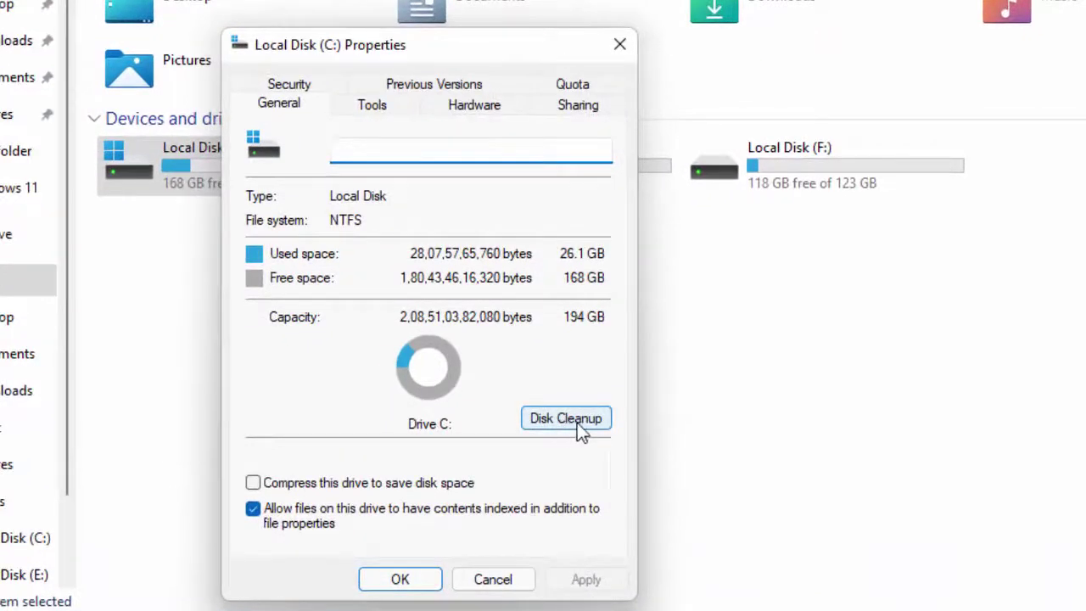
Run Disk Cleanup on C: with error reports, DirectX Shader Cache and Delivery Optimization ticked, then rescan system files.
click(577, 422)
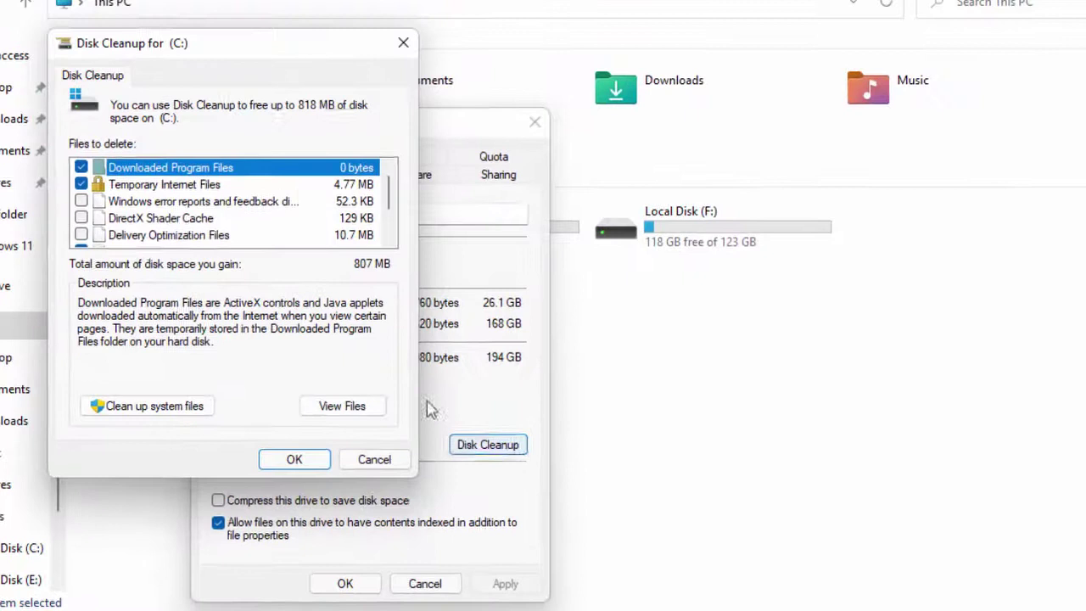
click(82, 201)
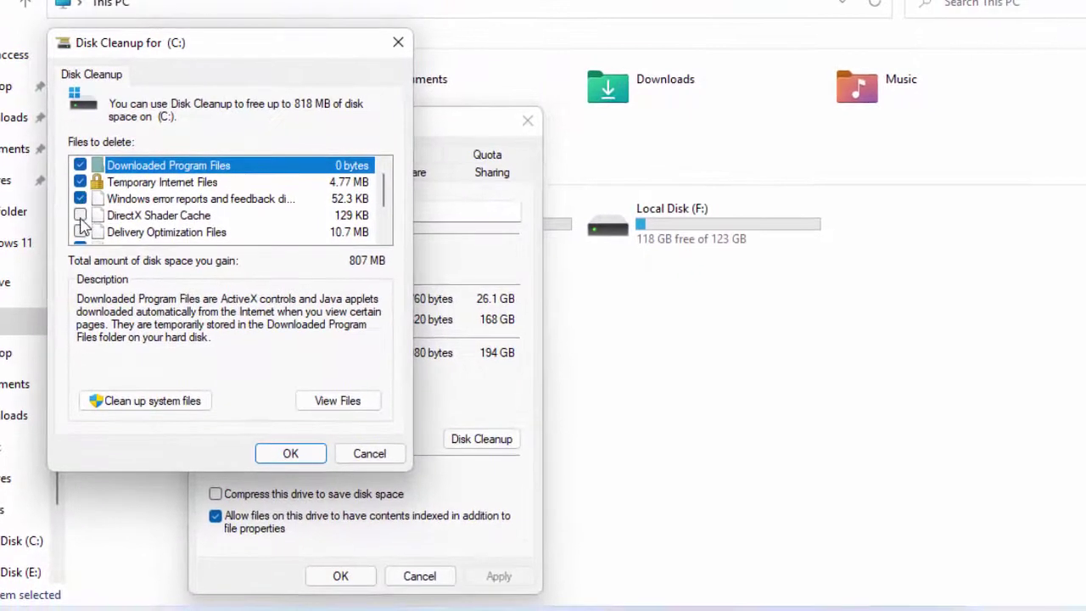
click(80, 216)
click(80, 231)
scroll(94, 231, down, 1)
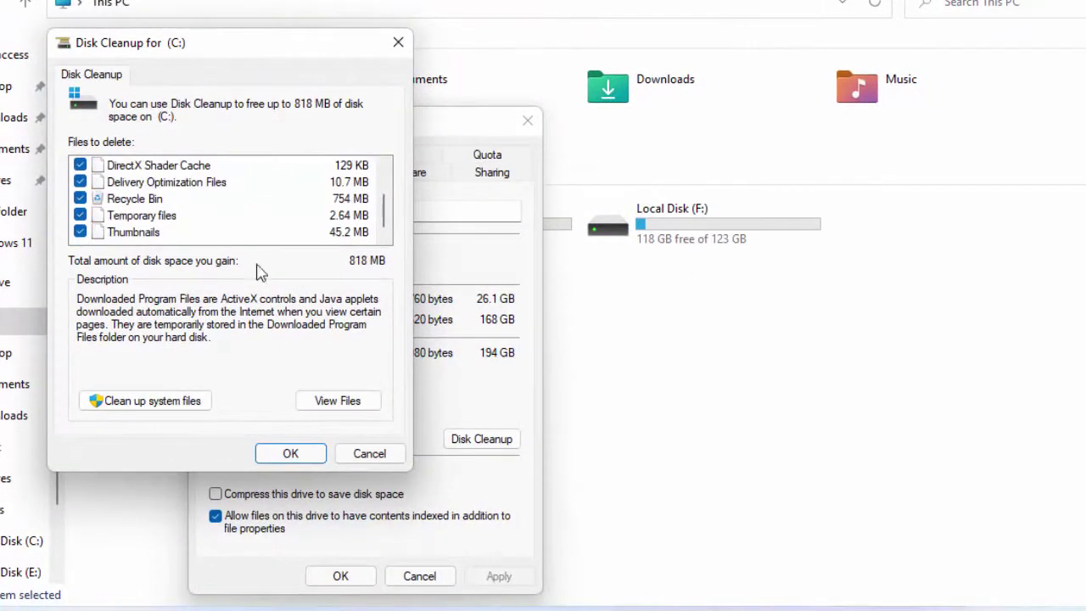
click(185, 403)
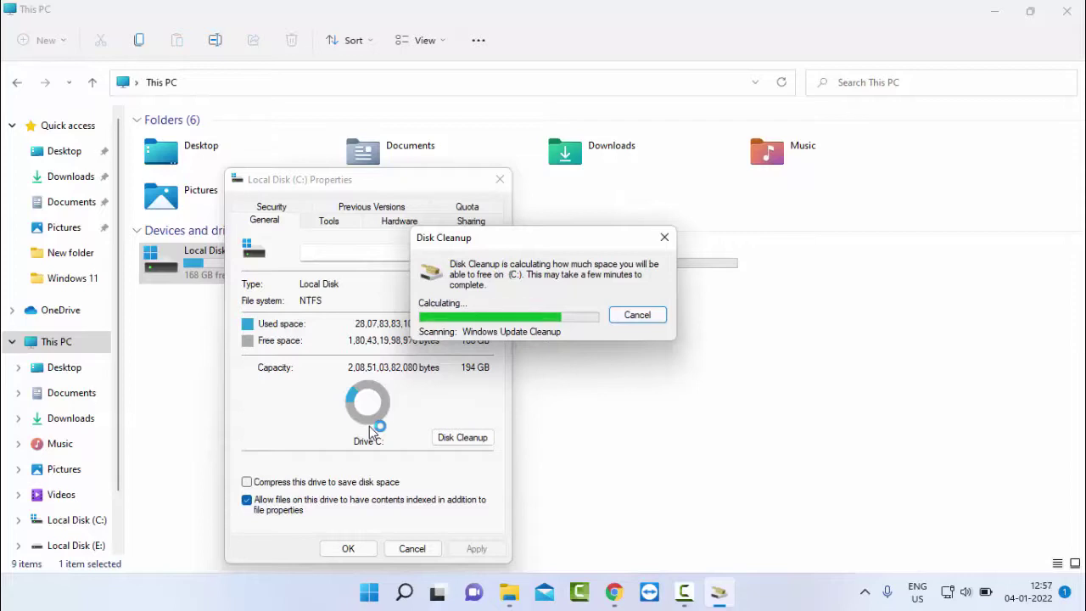
Tick Windows error reports, DirectX Shader Cache and Delivery Optimization Files, then delete the 4.55 GB.
scroll(163, 284, down, 3)
scroll(163, 289, up, 2)
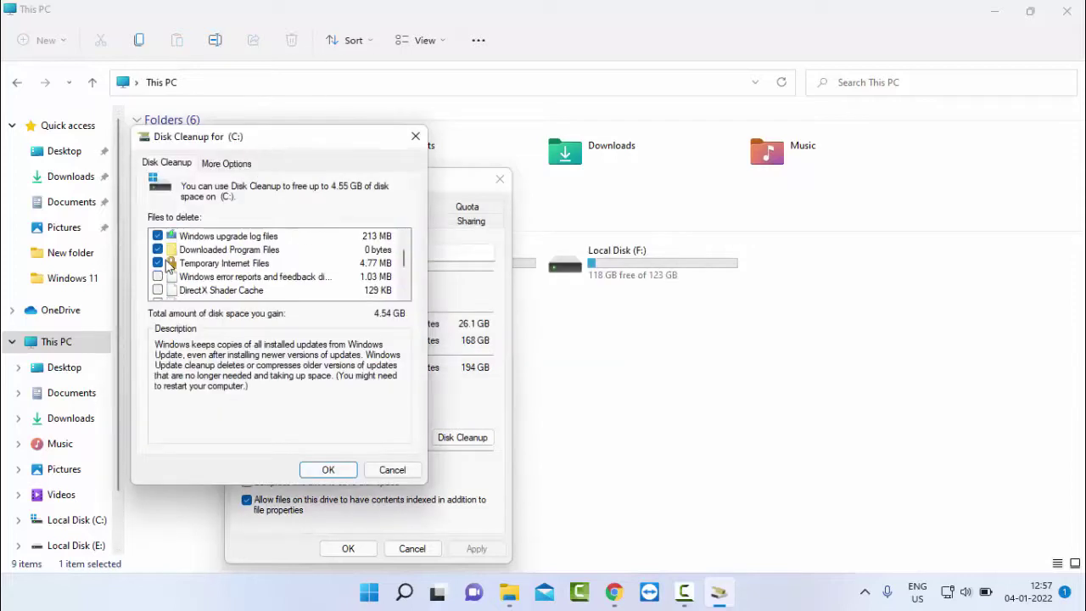
click(158, 277)
click(157, 290)
scroll(161, 284, down, 1)
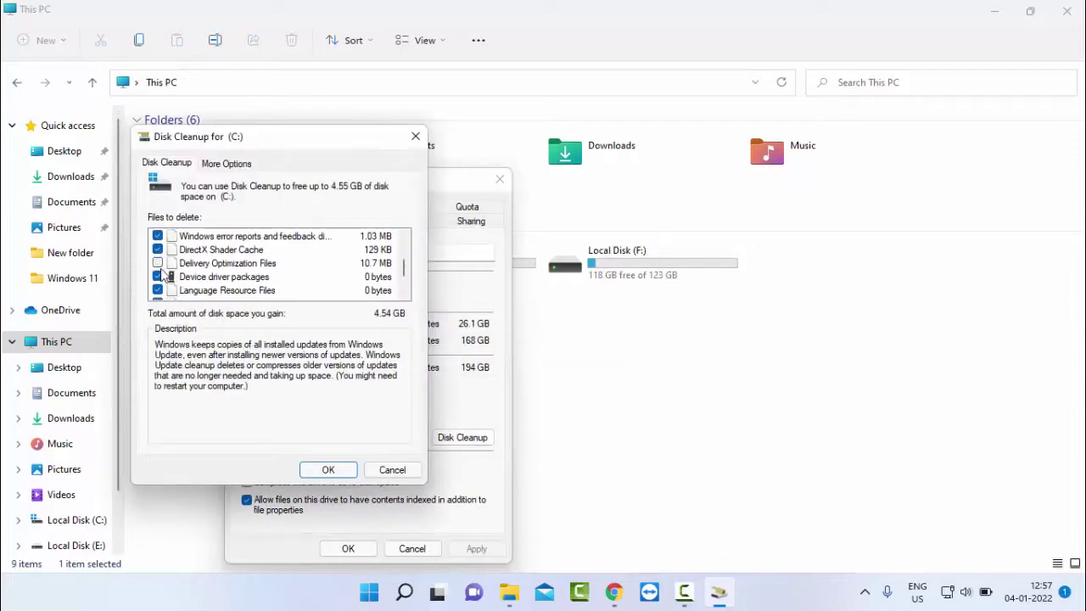
click(158, 263)
scroll(163, 273, down, 1)
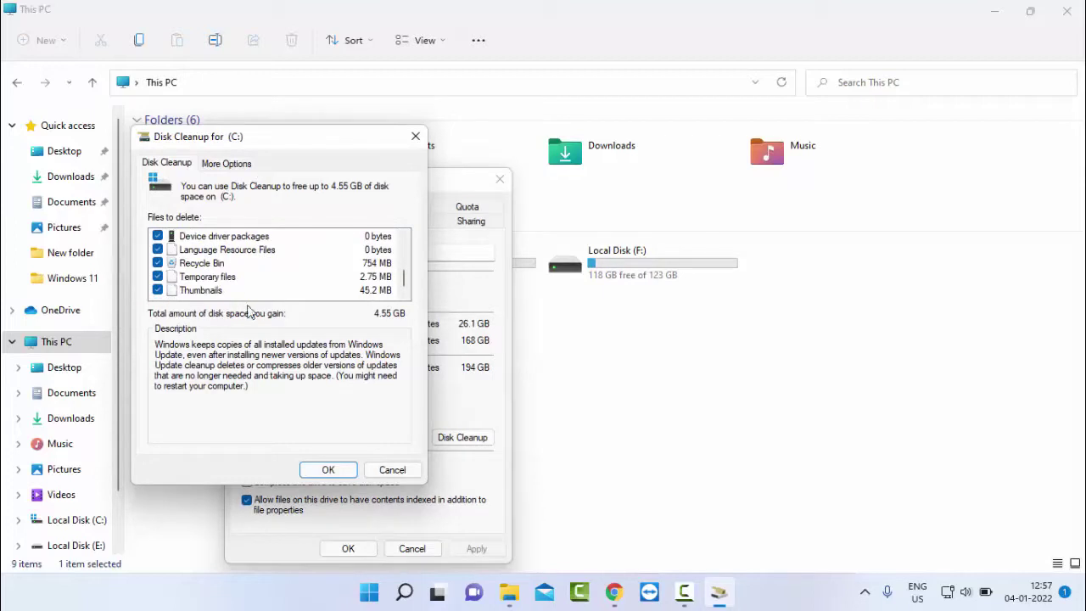
click(328, 470)
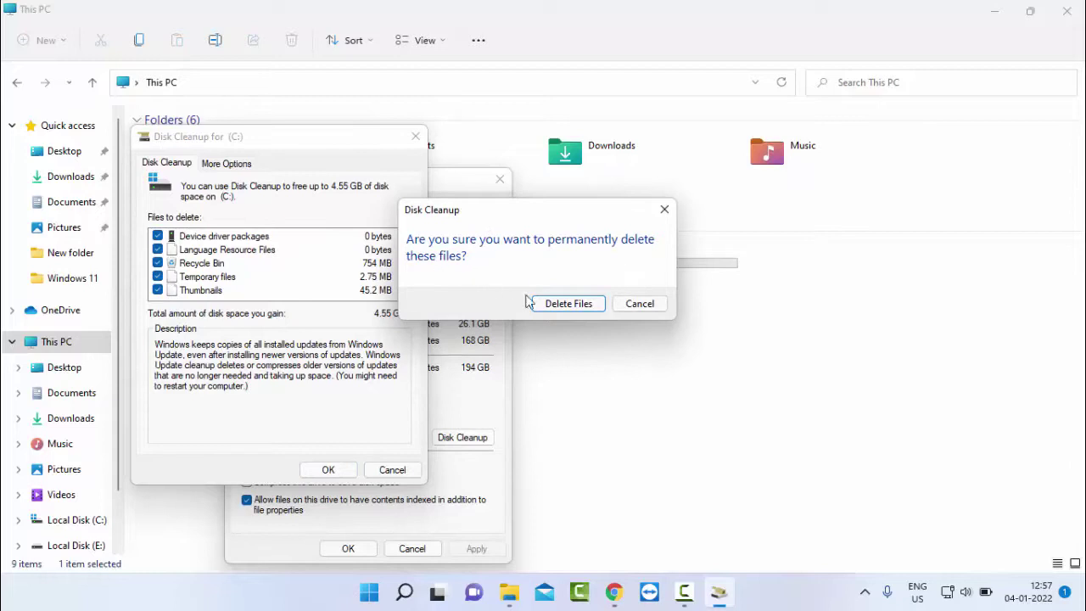
click(576, 305)
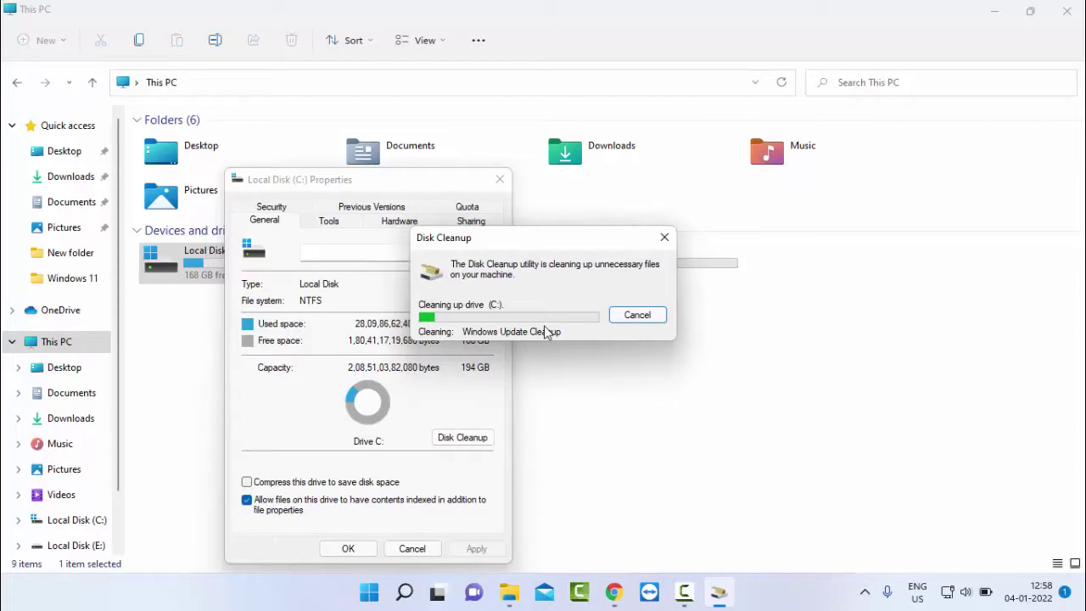
Close the drive Properties and This PC windows, then choose Restart in the Alt+F4 shut-down dialog.
click(412, 548)
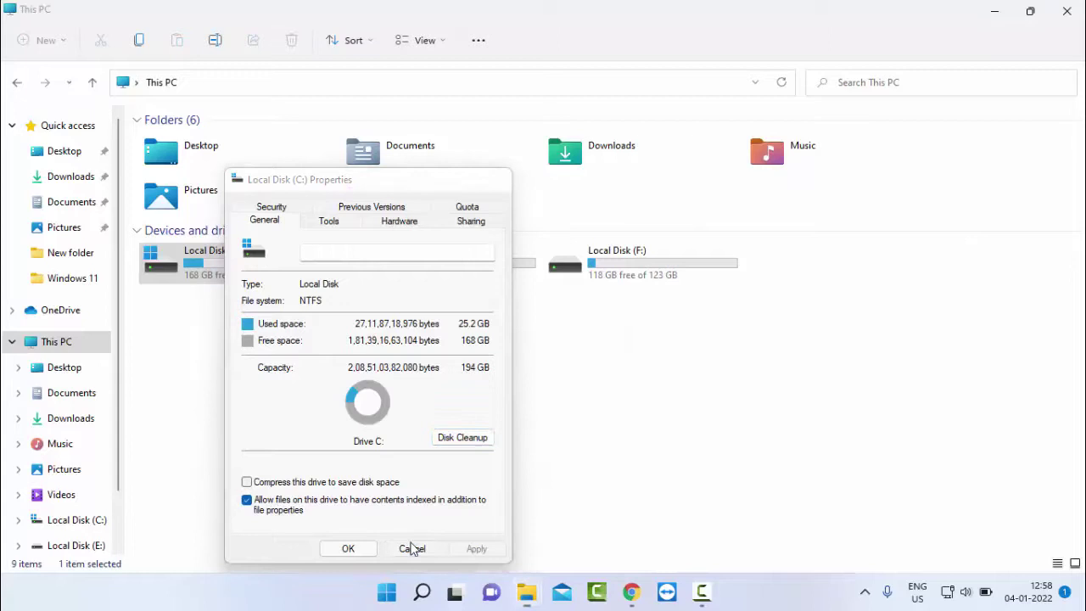
click(1066, 11)
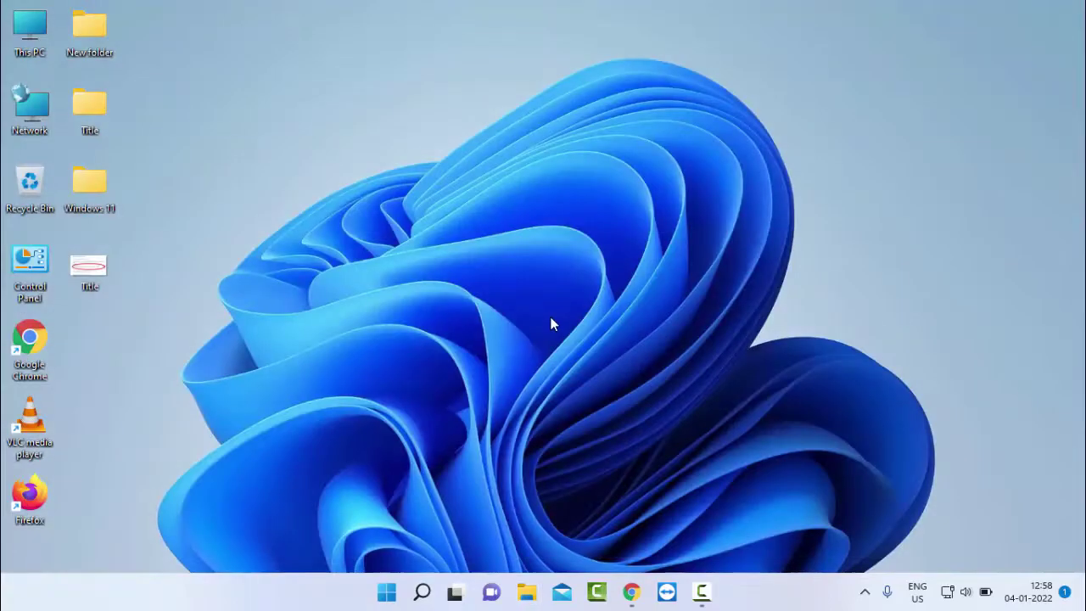
key(alt+F4)
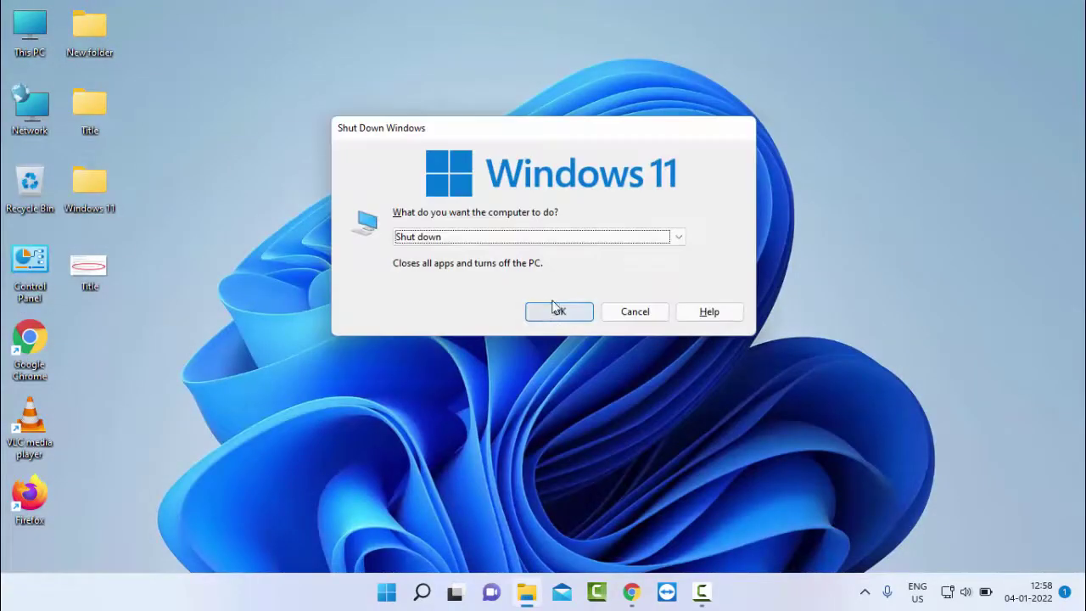
click(526, 240)
click(453, 300)
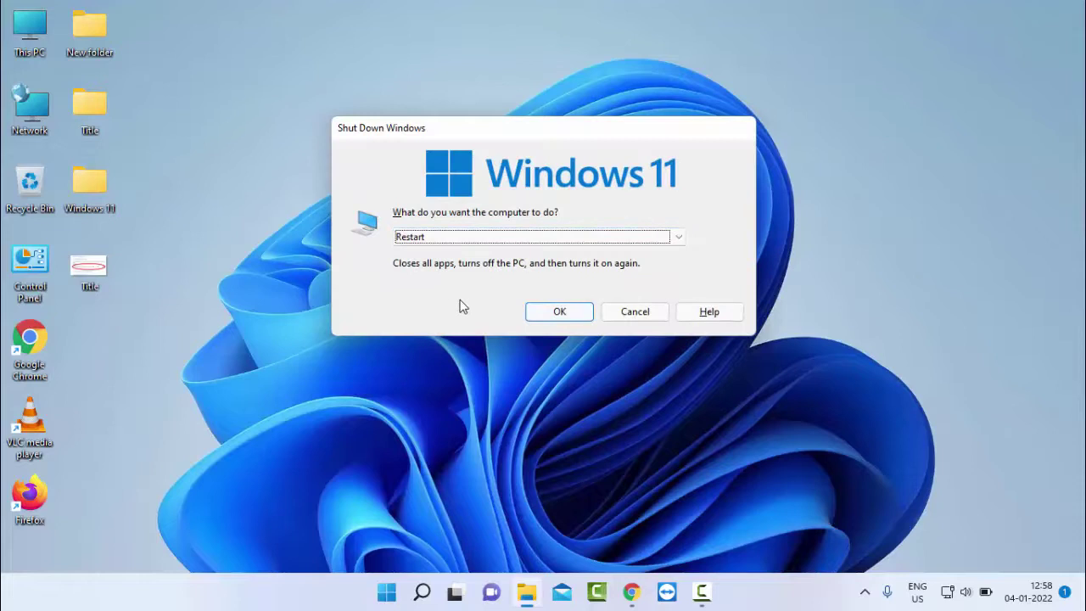
key(Return)
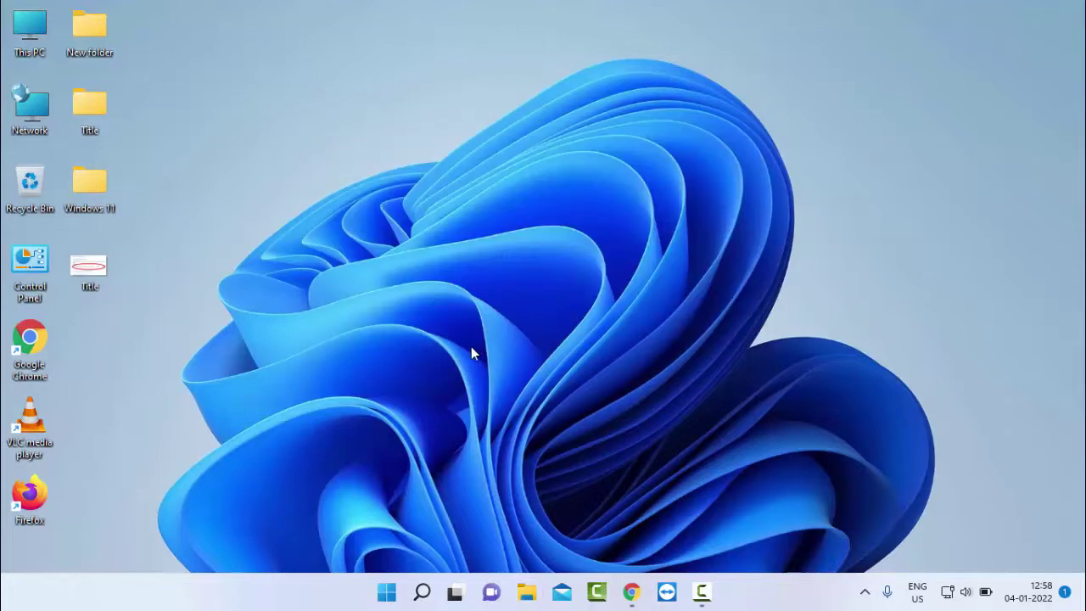
Open Settings from the Start button's right-click menu and go to Windows Update.
right_click(391, 592)
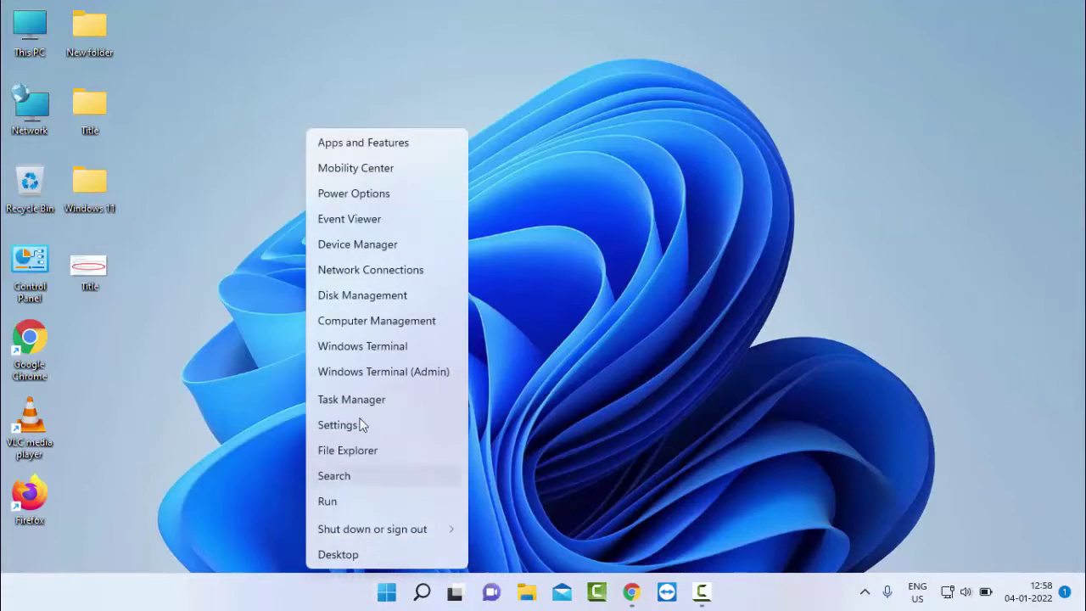
click(365, 428)
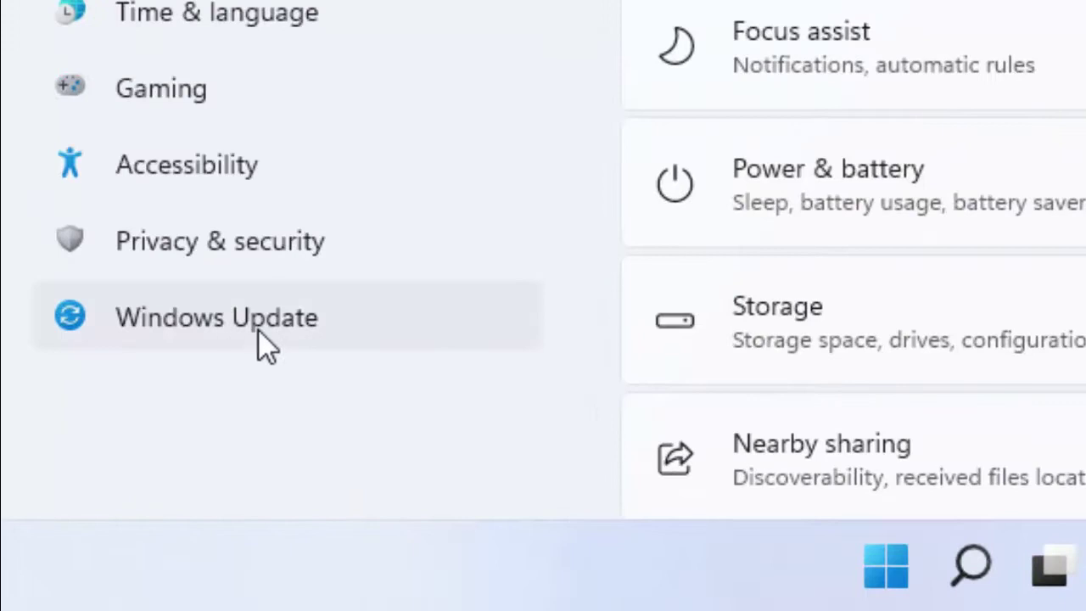
click(259, 331)
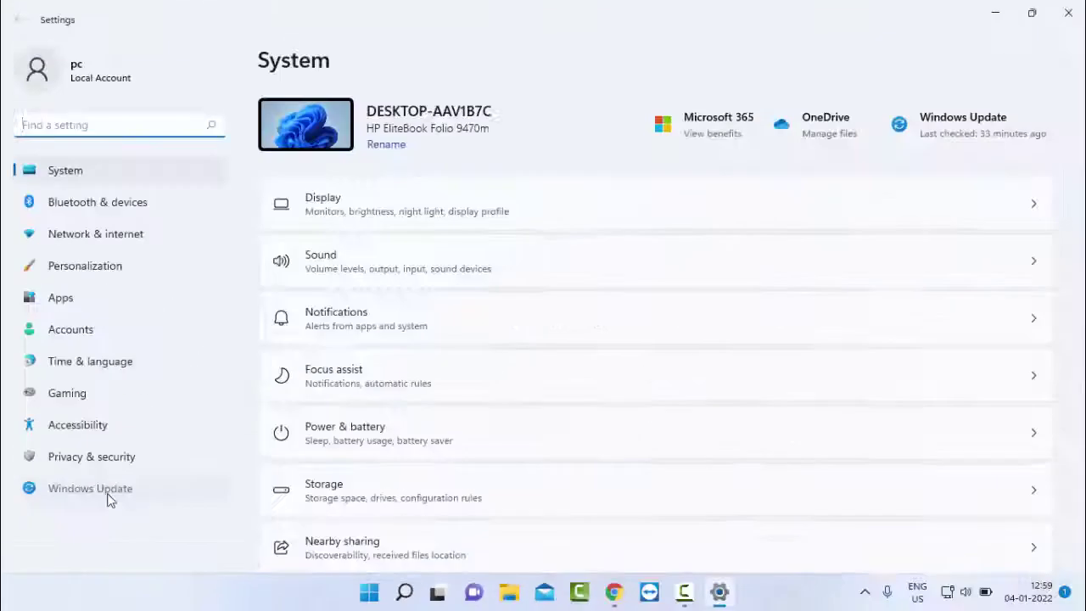